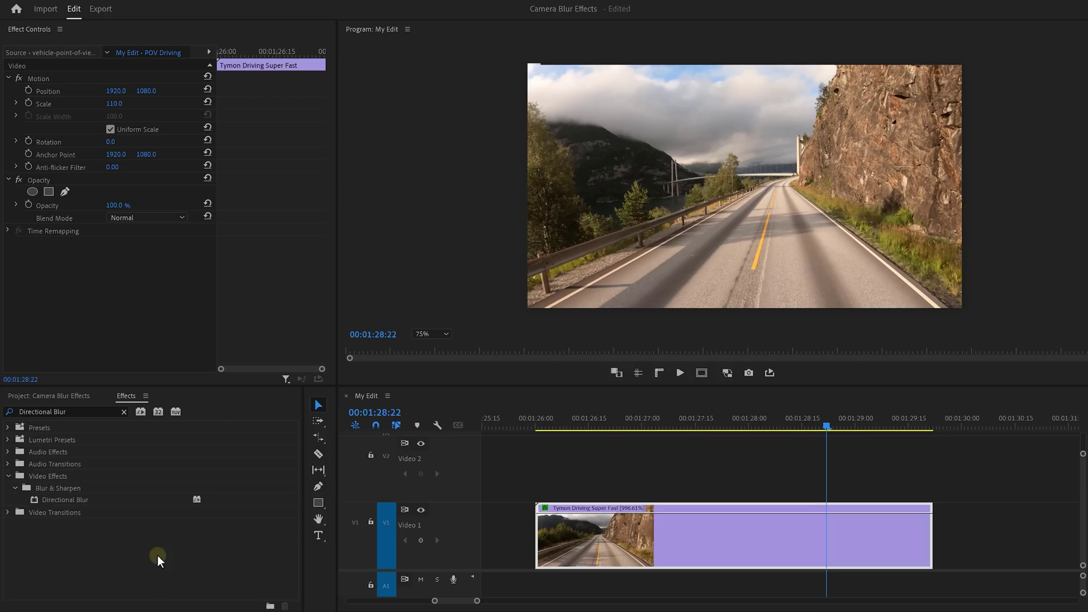
# Step: Add Directional Blur of length 28 to the road clip with a pen mask on the left side
pyautogui.moveTo(119, 502); pyautogui.dragTo(125, 299)
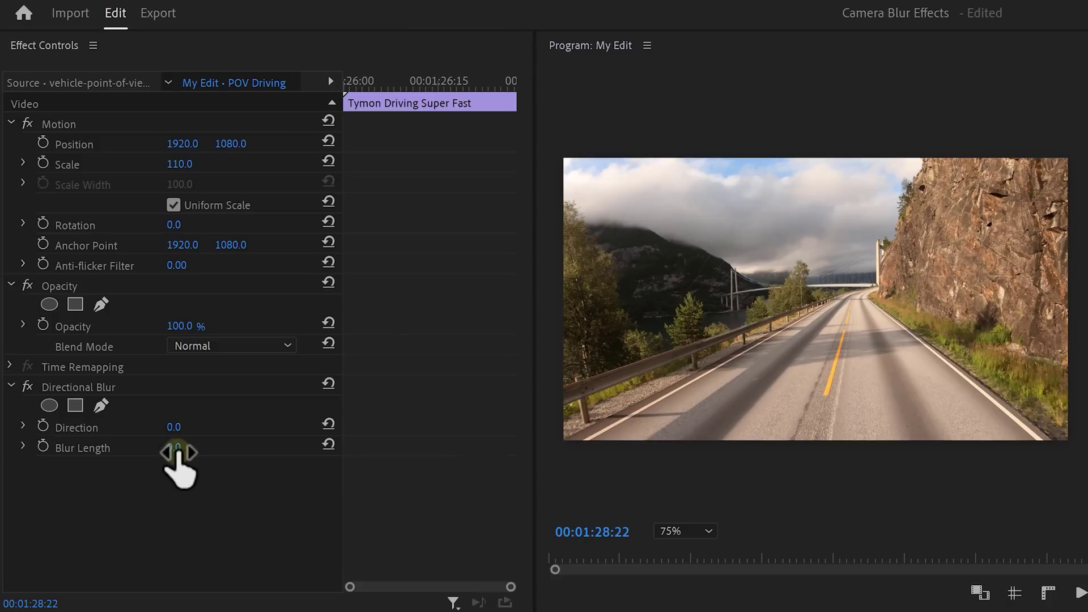
pyautogui.write('28')
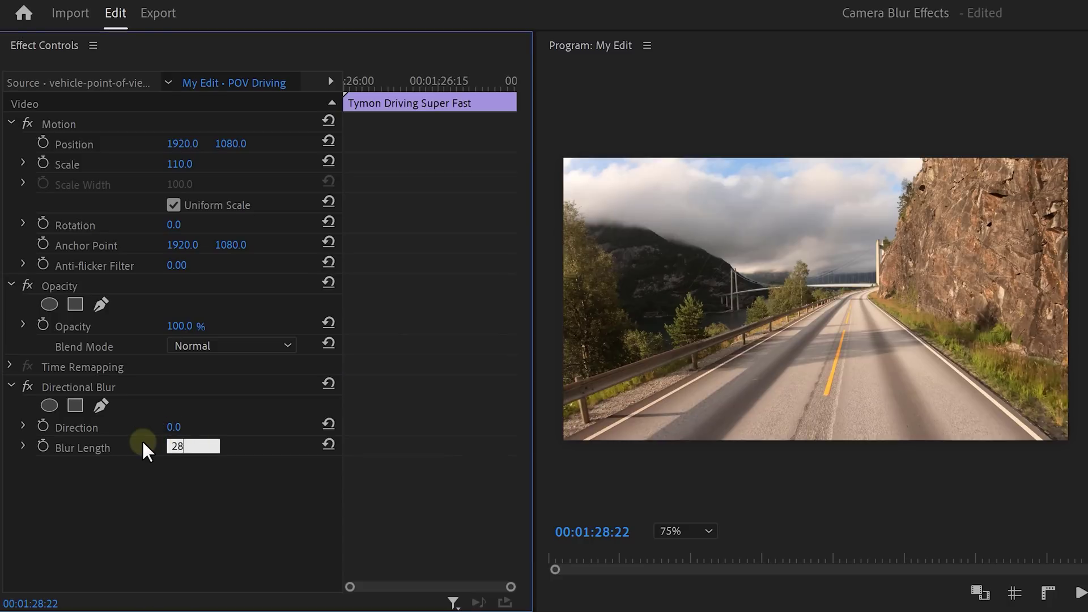
pyautogui.press('Return')
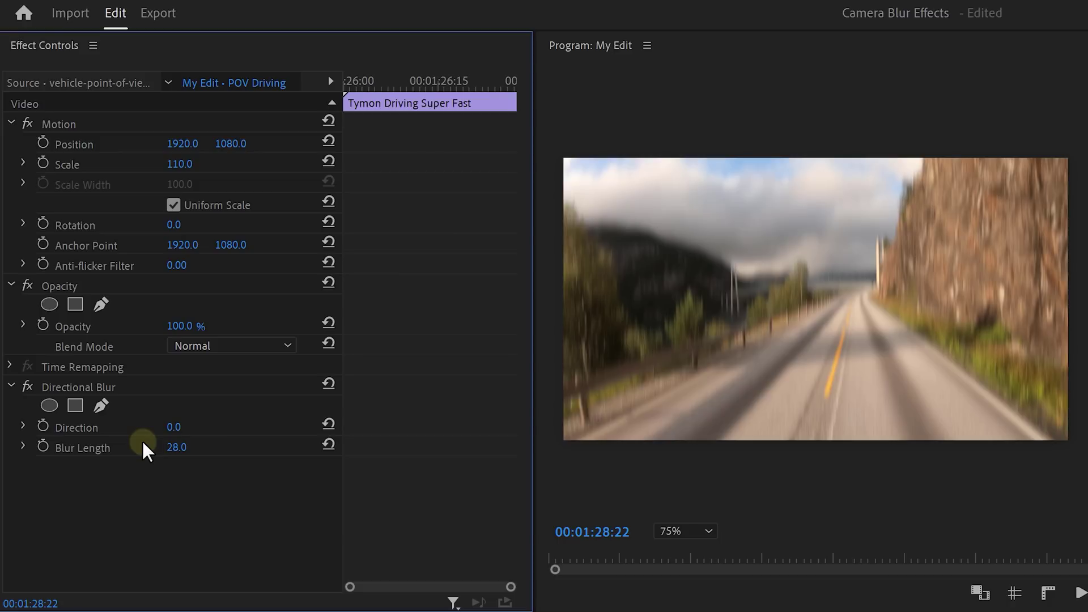
pyautogui.click(100, 406)
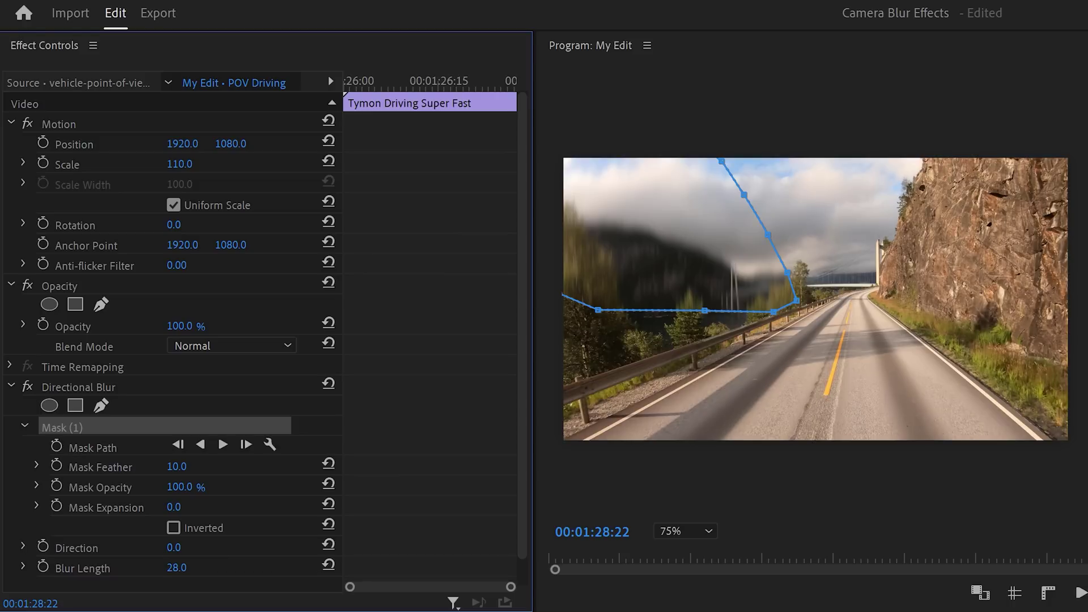
pyautogui.scroll(-1, 523, 421)
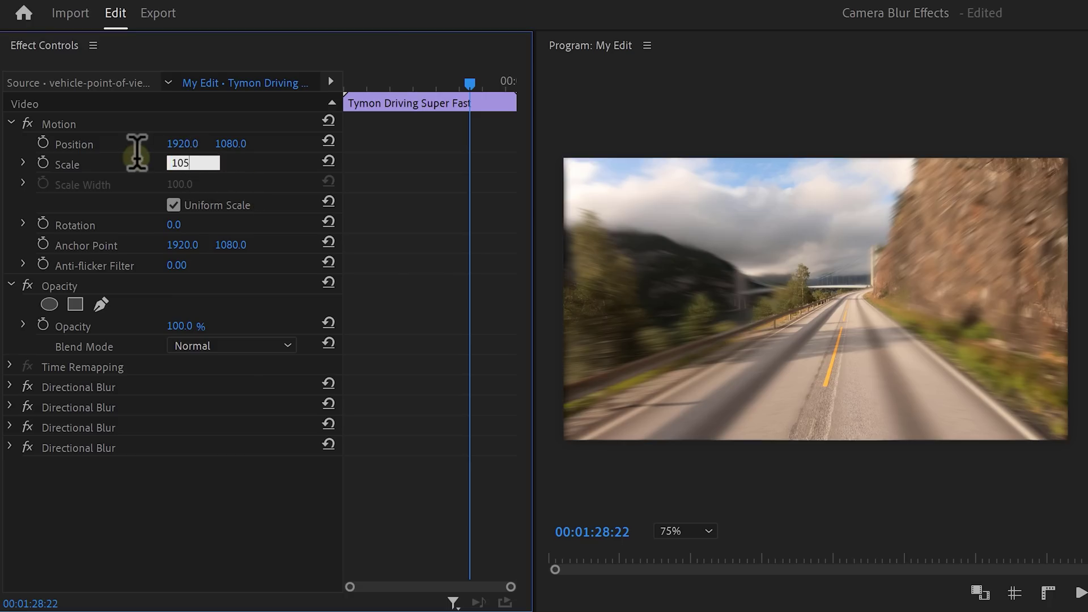
# Step: Scale the driving clip to 105 and apply Lens Distortion with curvature -41
pyautogui.press('Return')
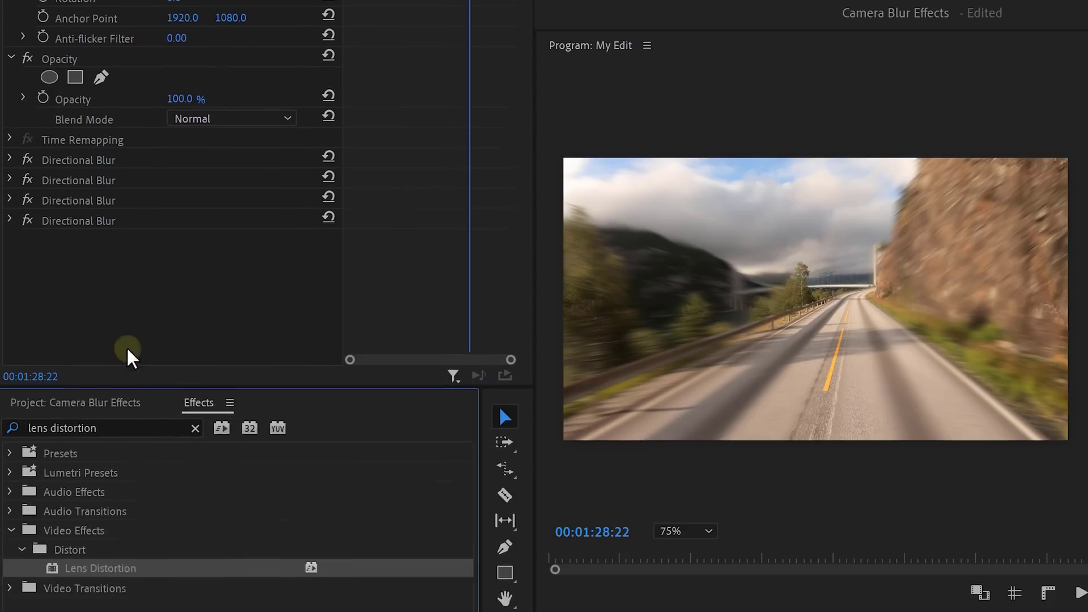
pyautogui.moveTo(96, 434); pyautogui.dragTo(102, 383)
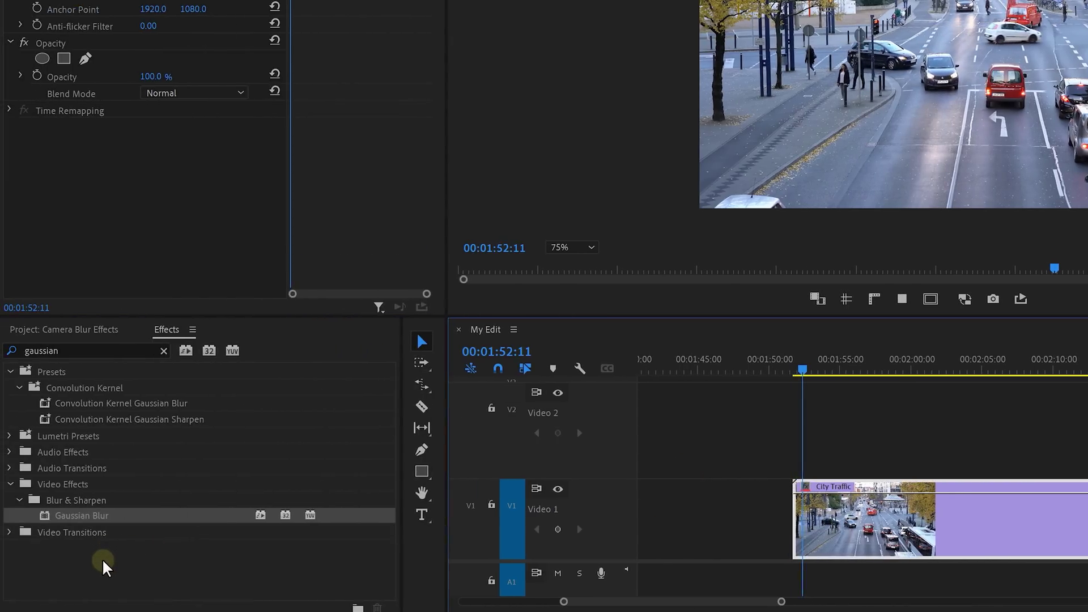
# Step: Give City Traffic a Gaussian Blur of 25, masked by an inverted ellipse feathered to 257
pyautogui.moveTo(100, 516); pyautogui.dragTo(140, 298)
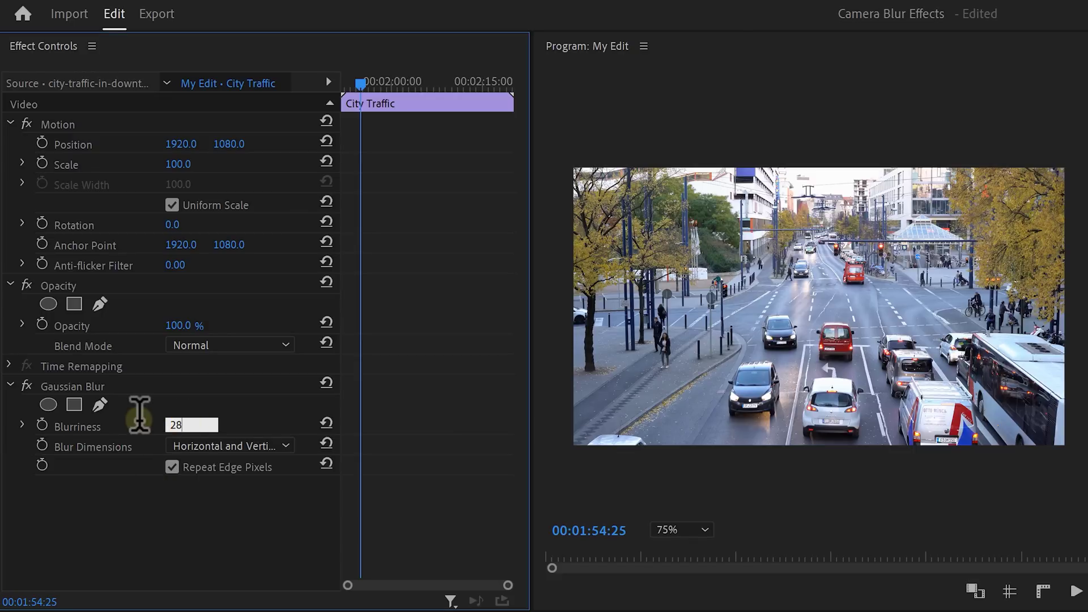
pyautogui.write('5')
pyautogui.press('Return')
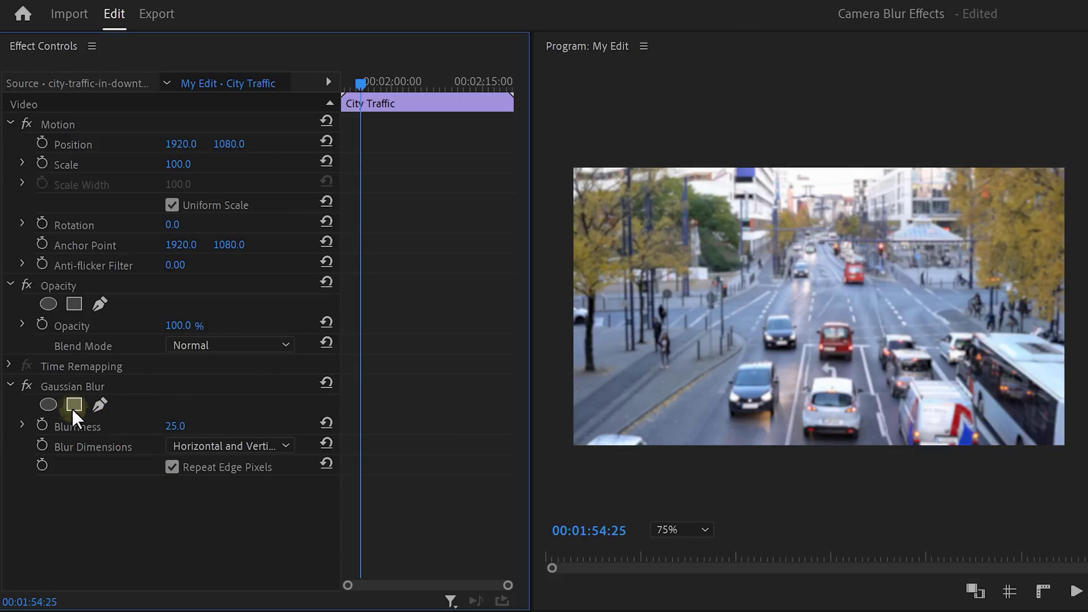
pyautogui.click(54, 404)
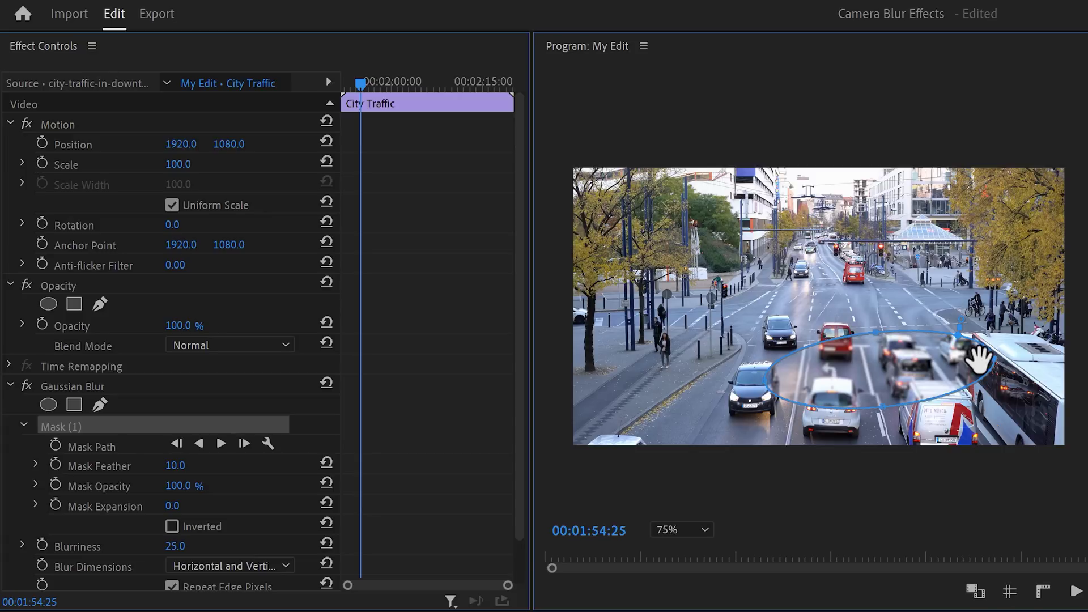
pyautogui.click(173, 525)
pyautogui.scroll(-2, 508, 469)
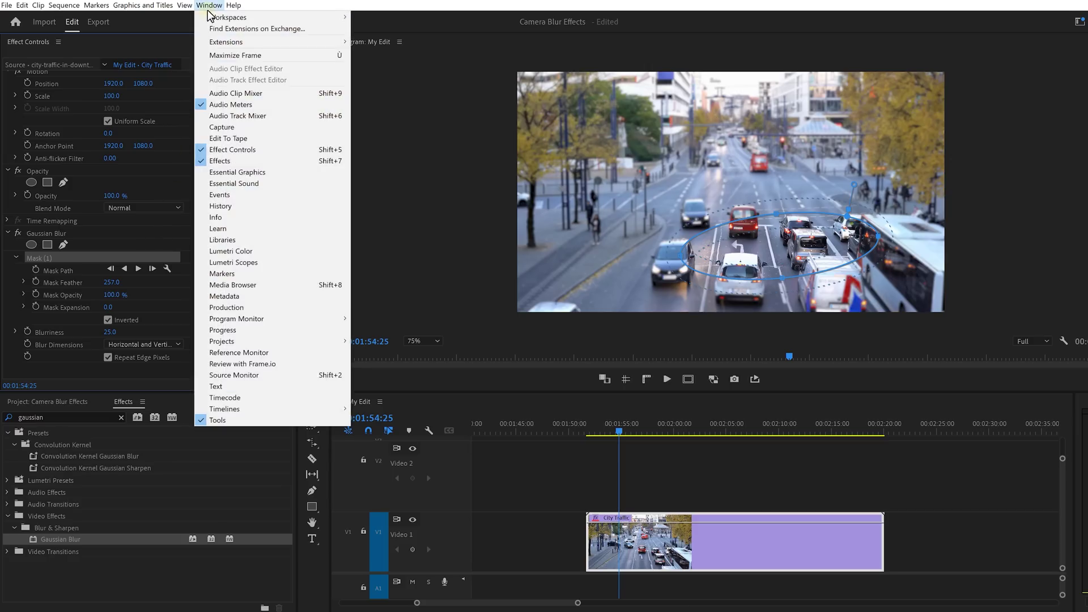
# Step: In Lumetri Color, set Vignette Amount to -0.6 and Creative Sharpen to 11.4
pyautogui.click(239, 250)
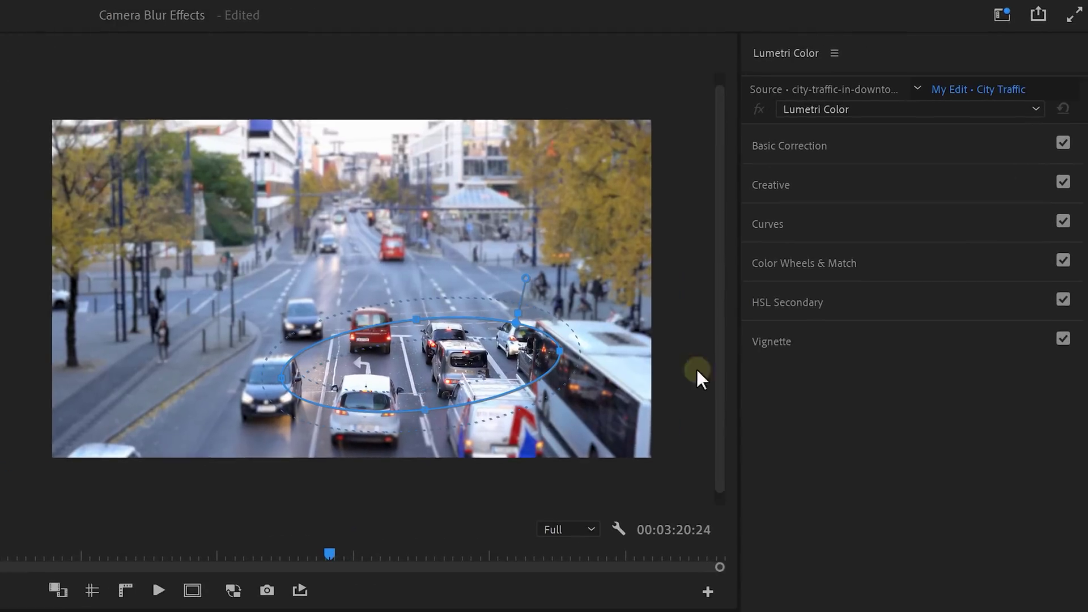
pyautogui.moveTo(936, 376); pyautogui.dragTo(917, 373)
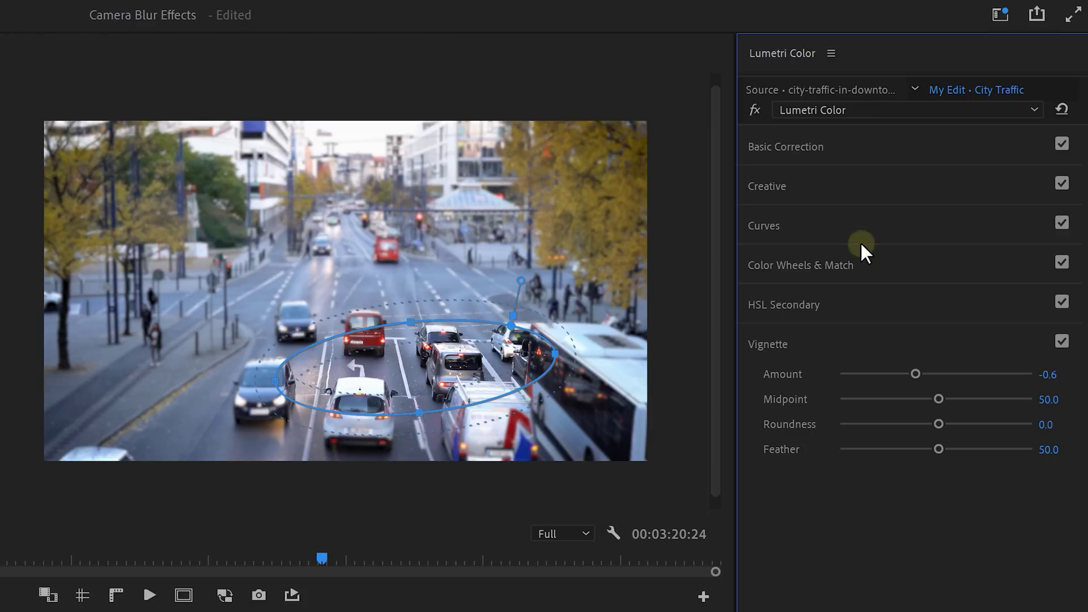
pyautogui.click(850, 186)
pyautogui.scroll(-4, 852, 168)
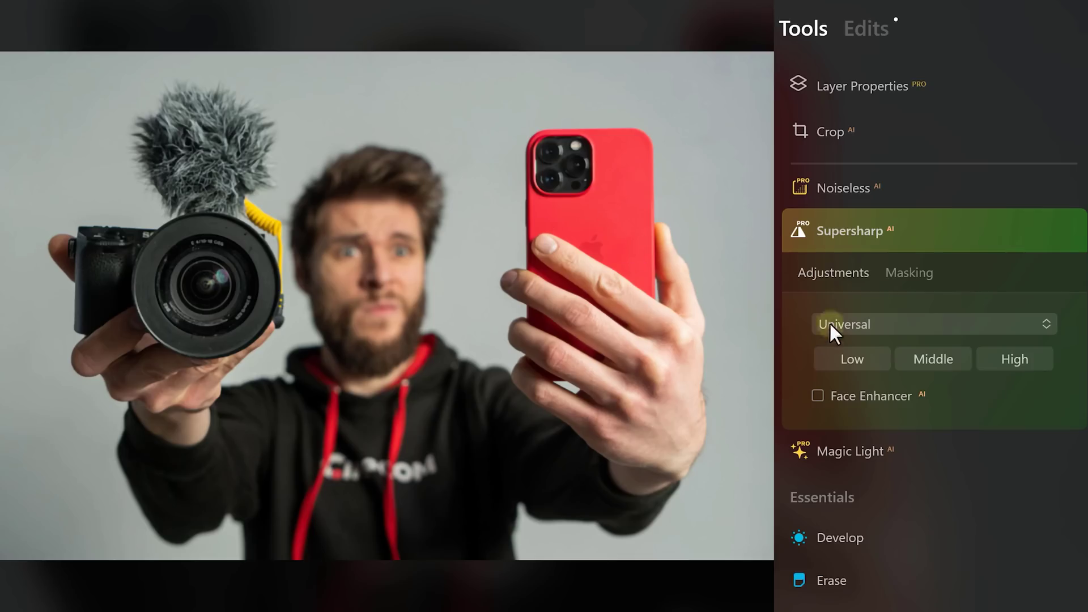
# Step: Brush-mask the Supersharp effect over the phone, hand and camera only
pyautogui.click(913, 271)
pyautogui.click(850, 315)
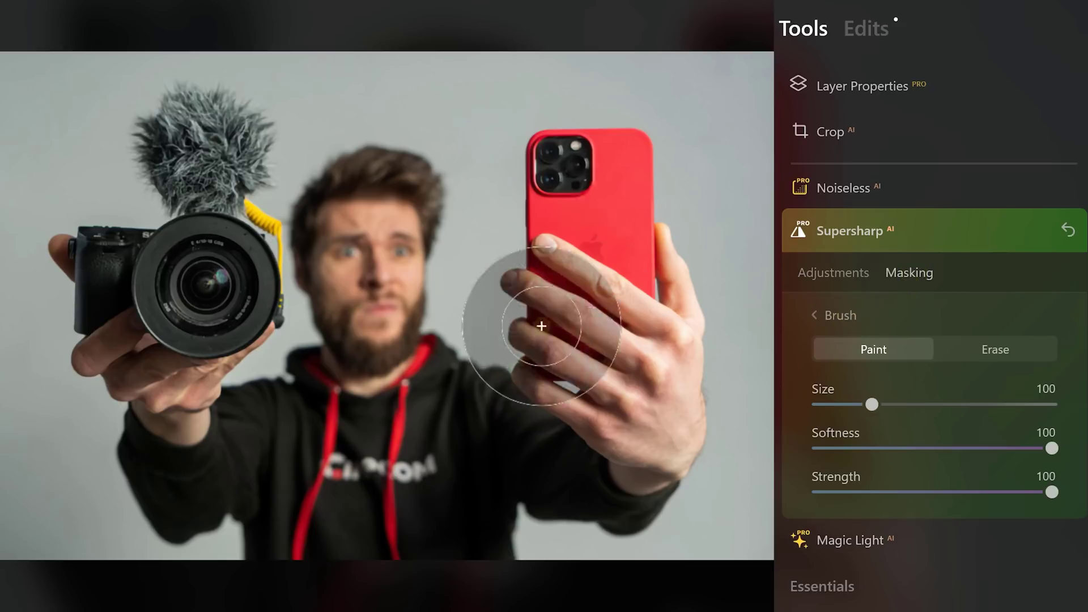
pyautogui.moveTo(542, 326)
pyautogui.mouseDown()
pyautogui.moveTo(230, 175)
pyautogui.moveTo(203, 297)
pyautogui.moveTo(238, 284)
pyautogui.mouseUp()
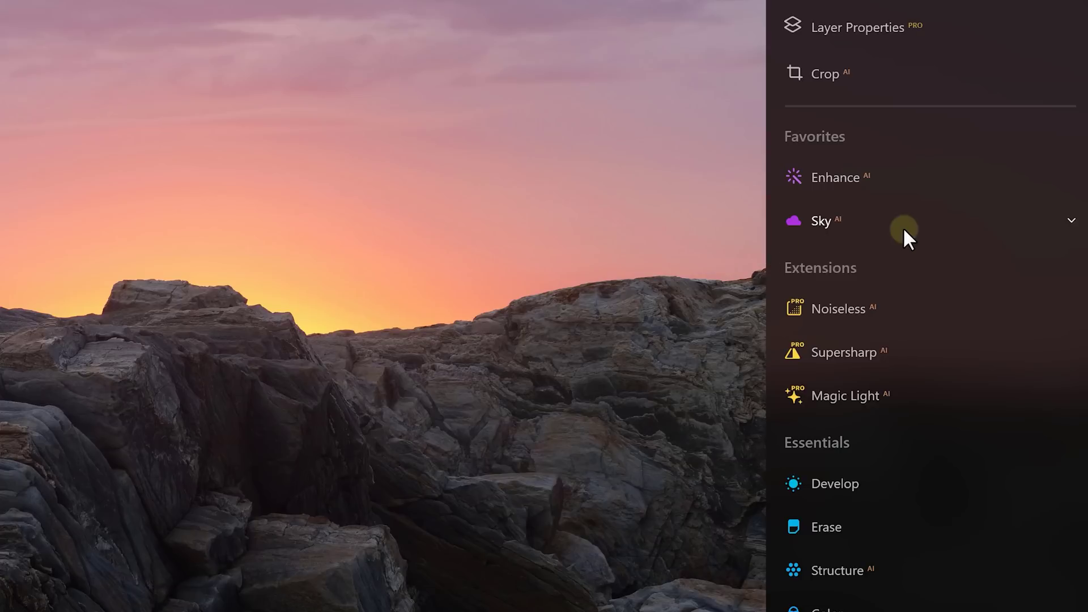
# Step: In Sky AI, replace the pink sky with Sunset Clouds 3
pyautogui.click(903, 224)
pyautogui.click(907, 316)
pyautogui.scroll(-3, 1043, 267)
pyautogui.scroll(-5, 1035, 478)
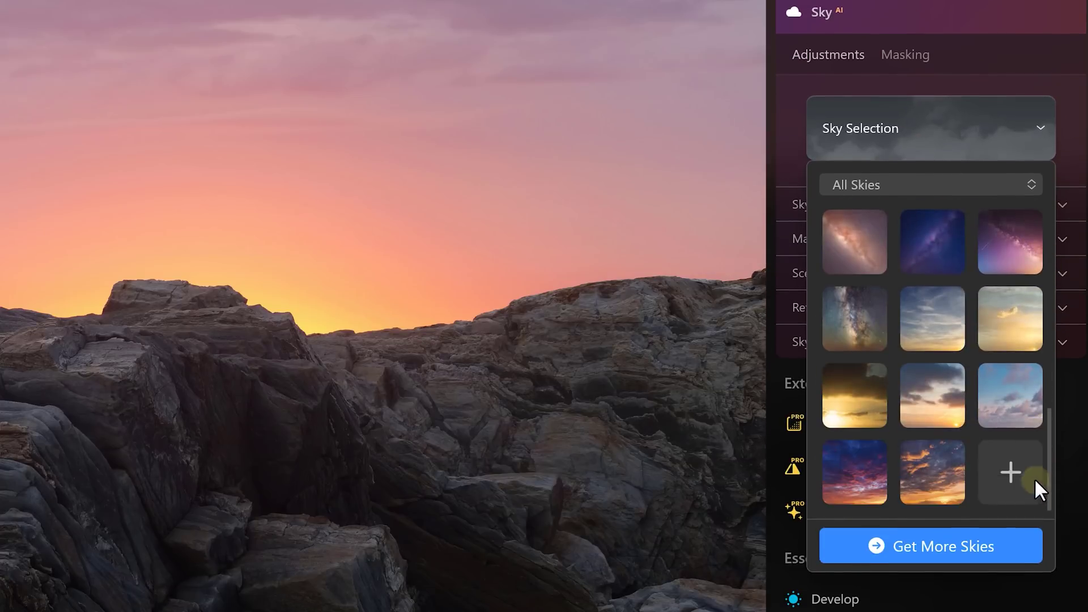
pyautogui.click(936, 415)
pyautogui.click(923, 485)
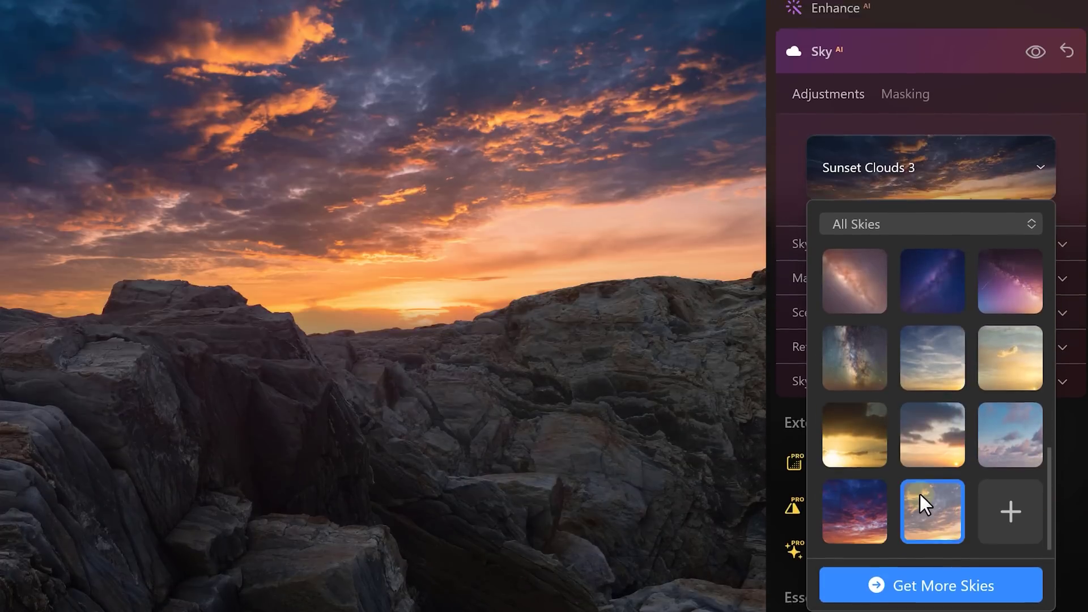
# Step: Toggle the new sky off and on to compare it with the original
pyautogui.scroll(5, 1031, 273)
pyautogui.click(1034, 273)
pyautogui.click(1034, 273)
pyautogui.click(1034, 272)
pyautogui.click(1033, 272)
pyautogui.click(1034, 272)
pyautogui.click(1034, 272)
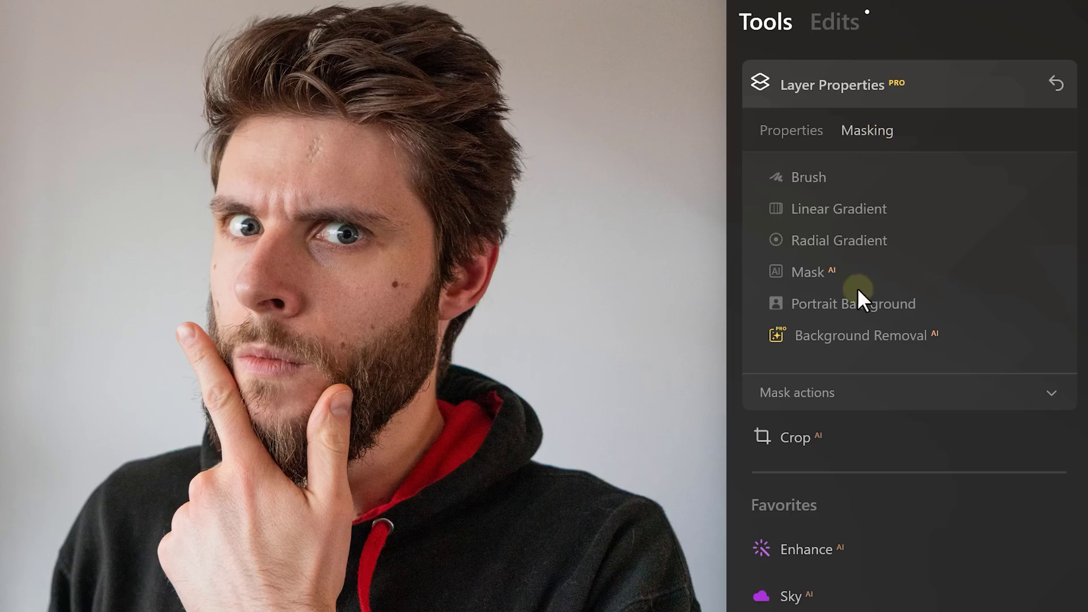
# Step: Run Background Removal with Human selected to strip the backdrop behind the man
pyautogui.click(855, 333)
pyautogui.click(895, 222)
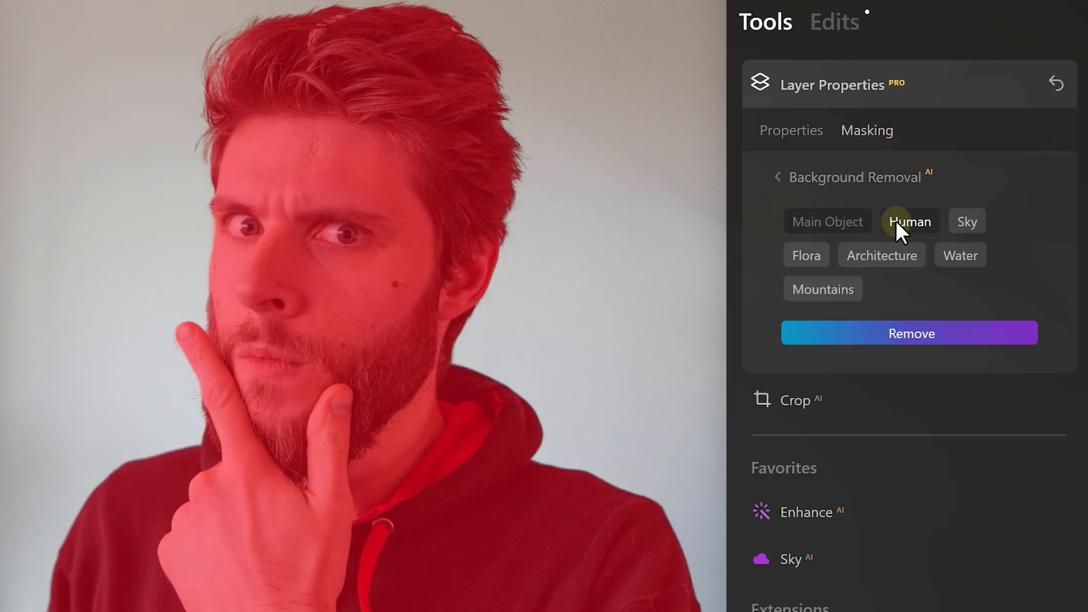
pyautogui.click(911, 335)
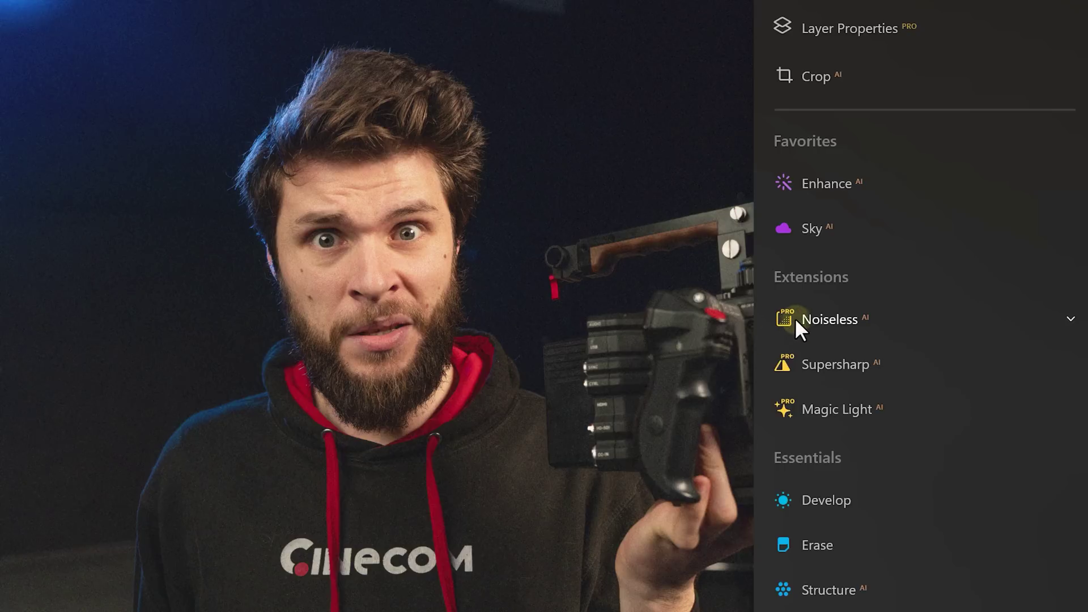
# Step: Apply Noiseless AI at Middle strength to the dark studio portrait
pyautogui.click(795, 318)
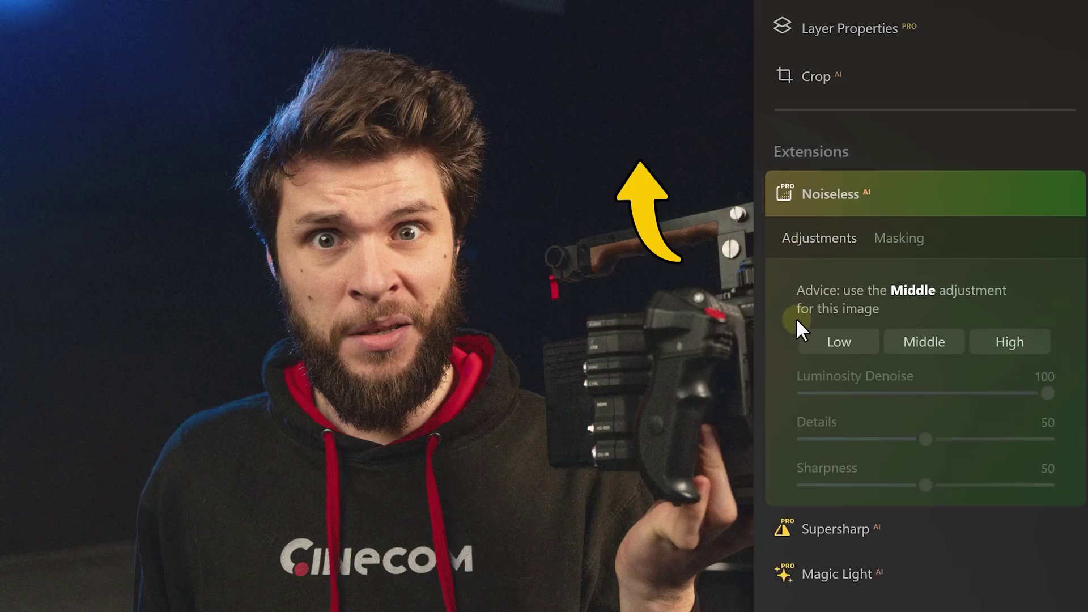
pyautogui.click(918, 325)
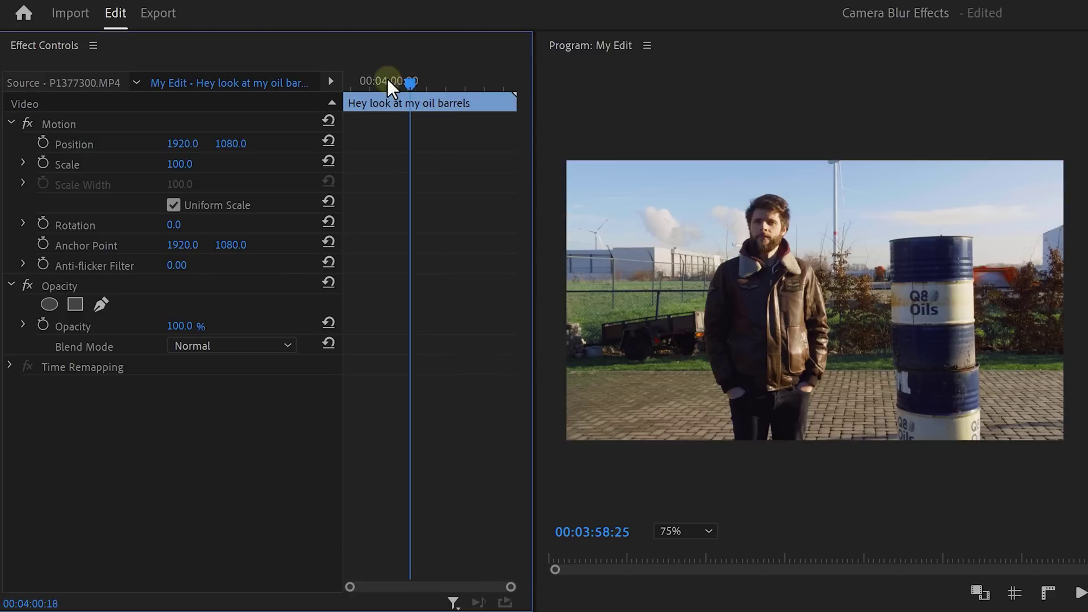
# Step: From the first frame, pen-mask the man on the Video 2 clip's opacity and track forward
pyautogui.moveTo(389, 83); pyautogui.dragTo(344, 83)
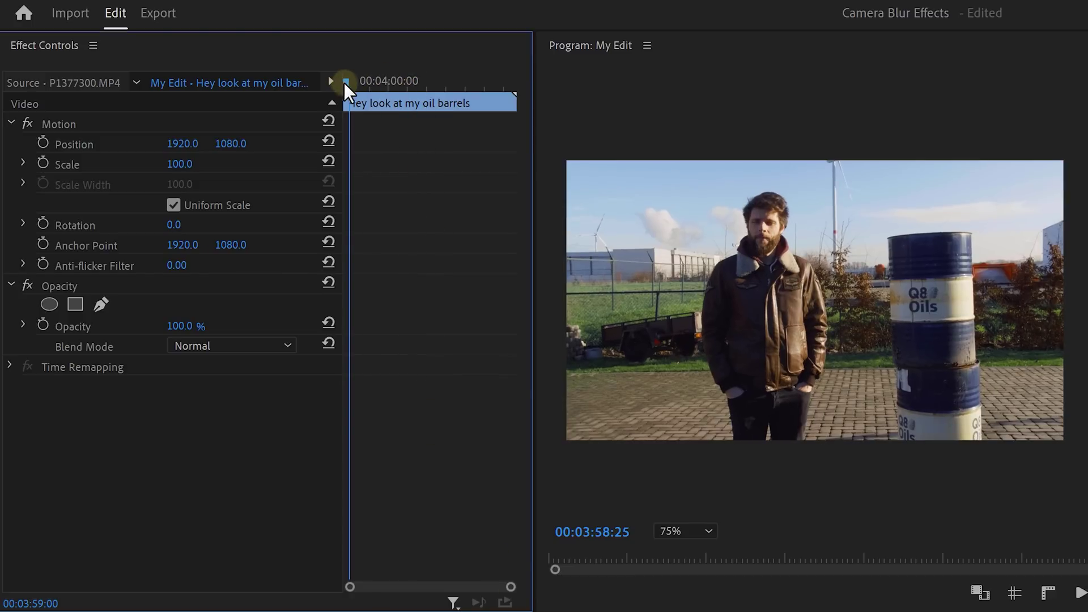
pyautogui.click(101, 304)
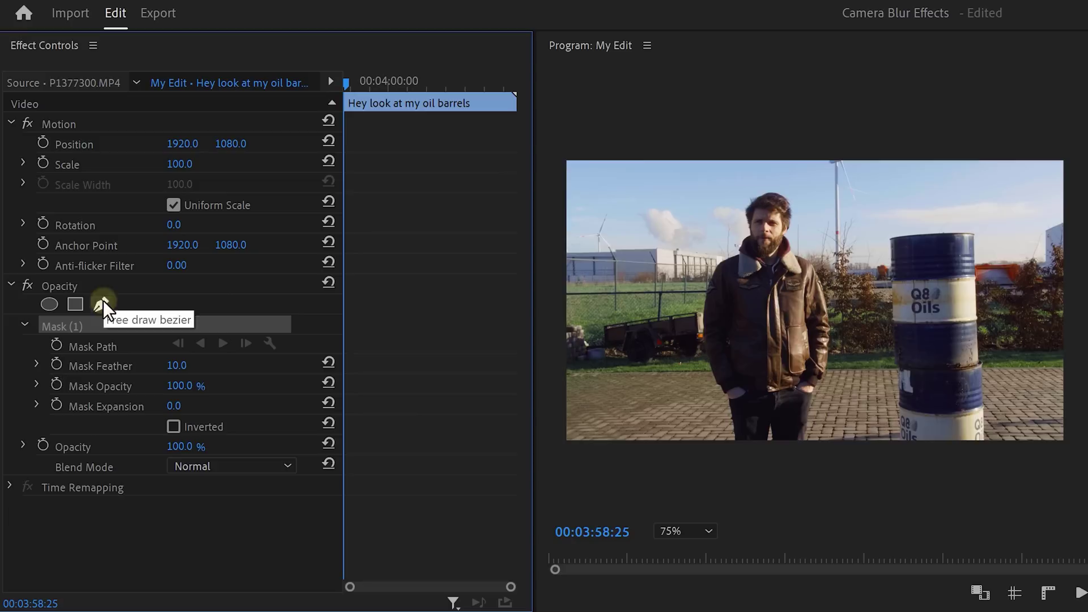
pyautogui.moveTo(734, 439); pyautogui.dragTo(708, 336)
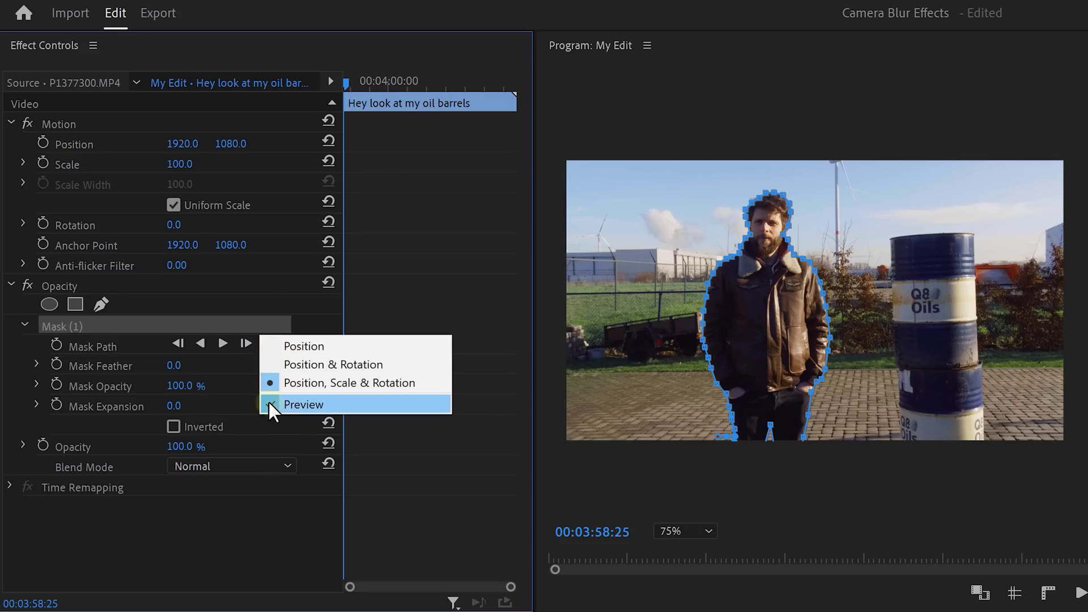
pyautogui.click(222, 342)
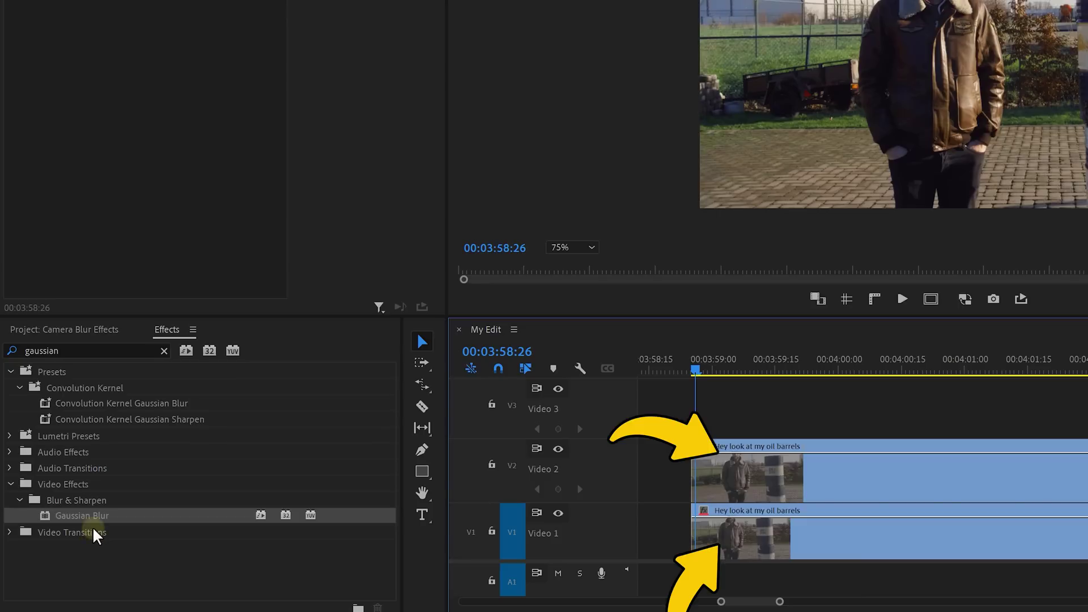
# Step: Blur the Video 1 clip to 20.9, move the masked man to V3, and duplicate V1 onto V2
pyautogui.moveTo(96, 514); pyautogui.dragTo(746, 541)
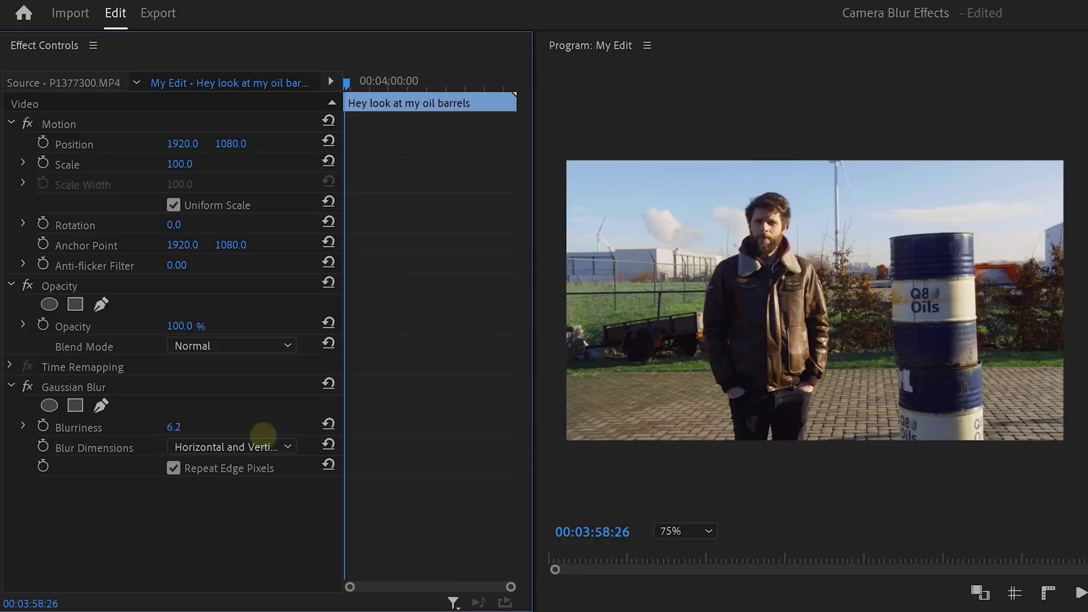
pyautogui.moveTo(263, 434); pyautogui.dragTo(627, 453)
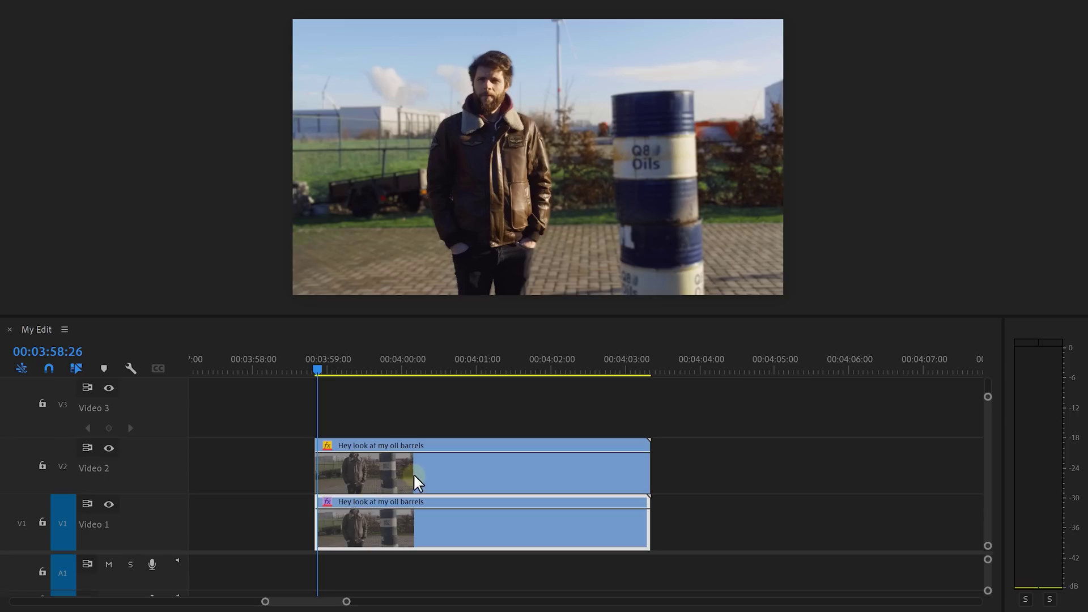
pyautogui.moveTo(415, 471); pyautogui.dragTo(417, 426)
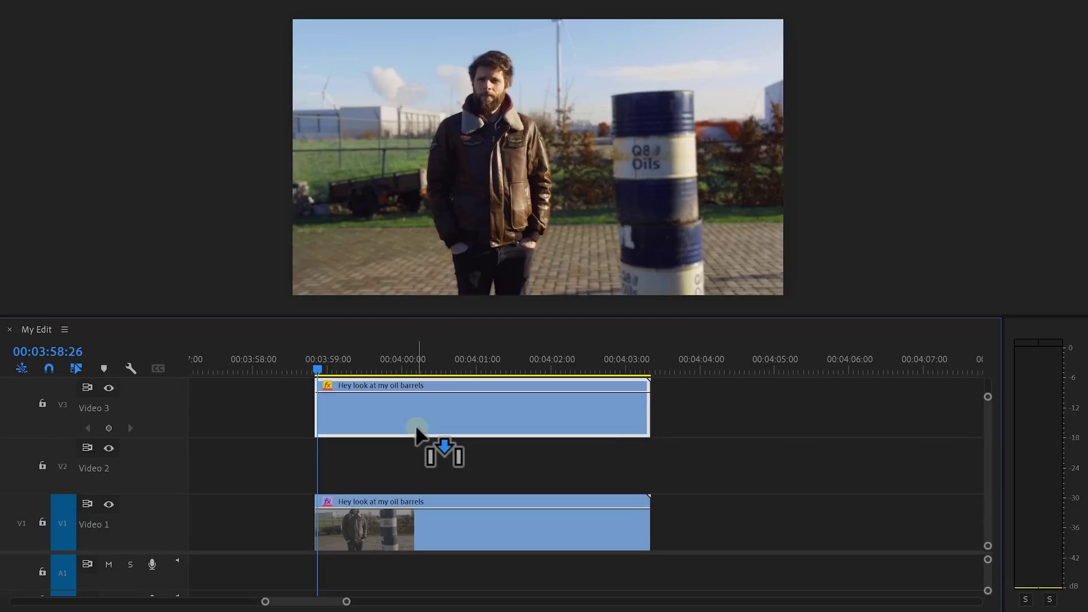
pyautogui.moveTo(419, 533); pyautogui.dragTo(419, 470)
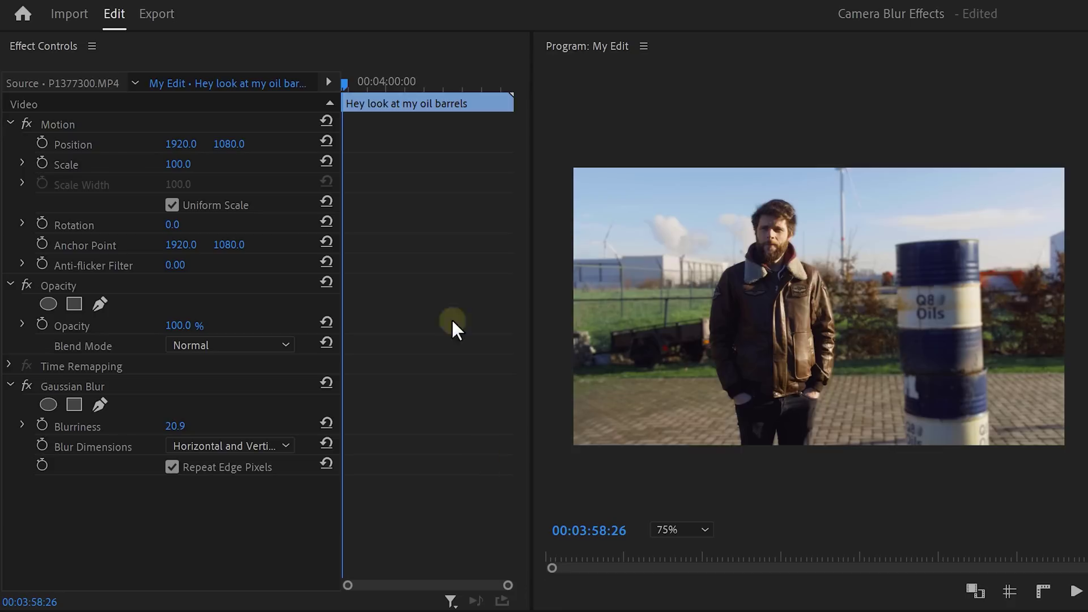
pyautogui.click(338, 83)
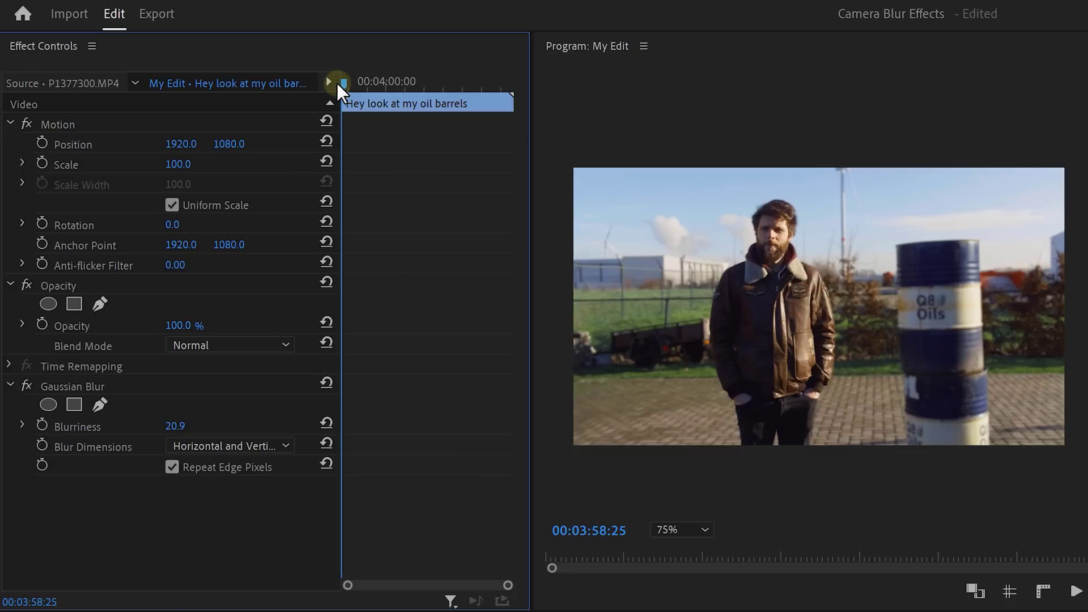